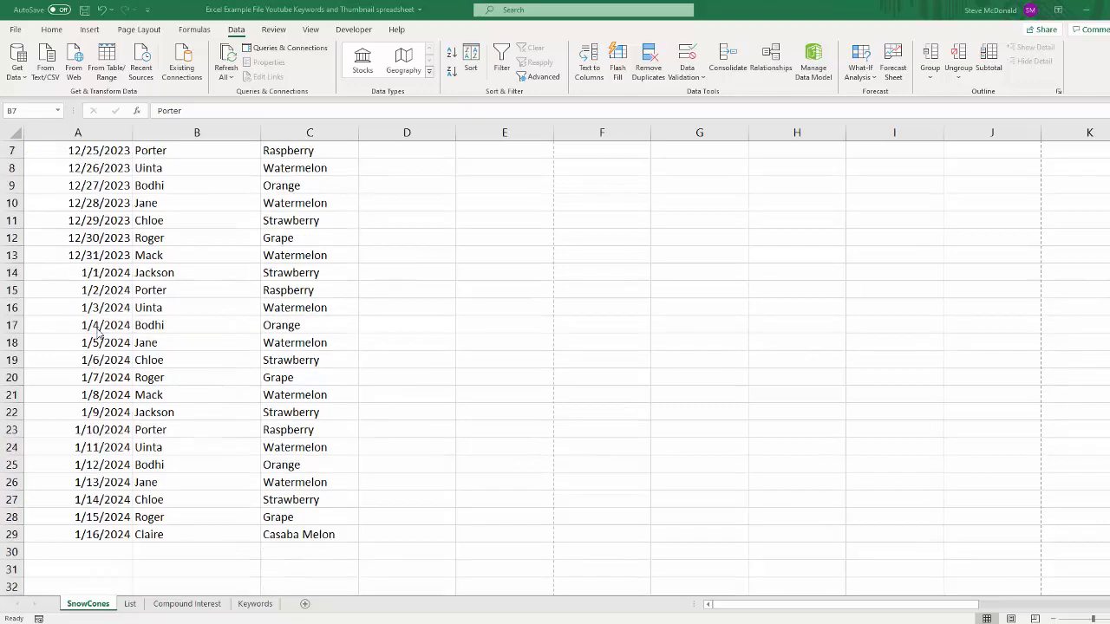
- Filter the list by the value of cell A3, showing only purchases dated 12/21/2023
scroll(100, 333, up, 3)
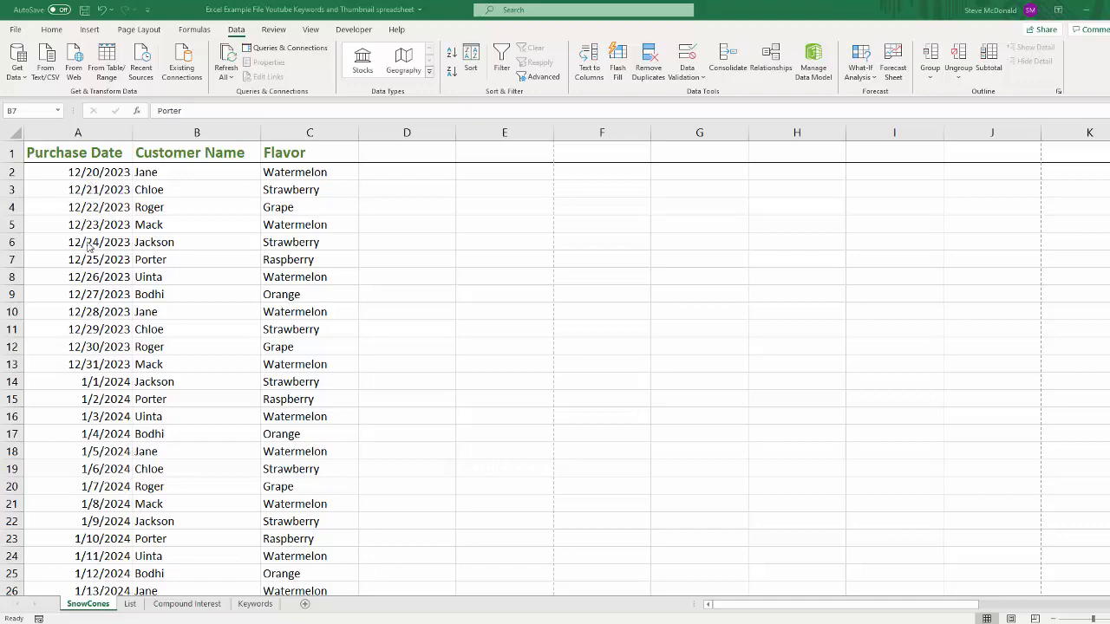
click(86, 190)
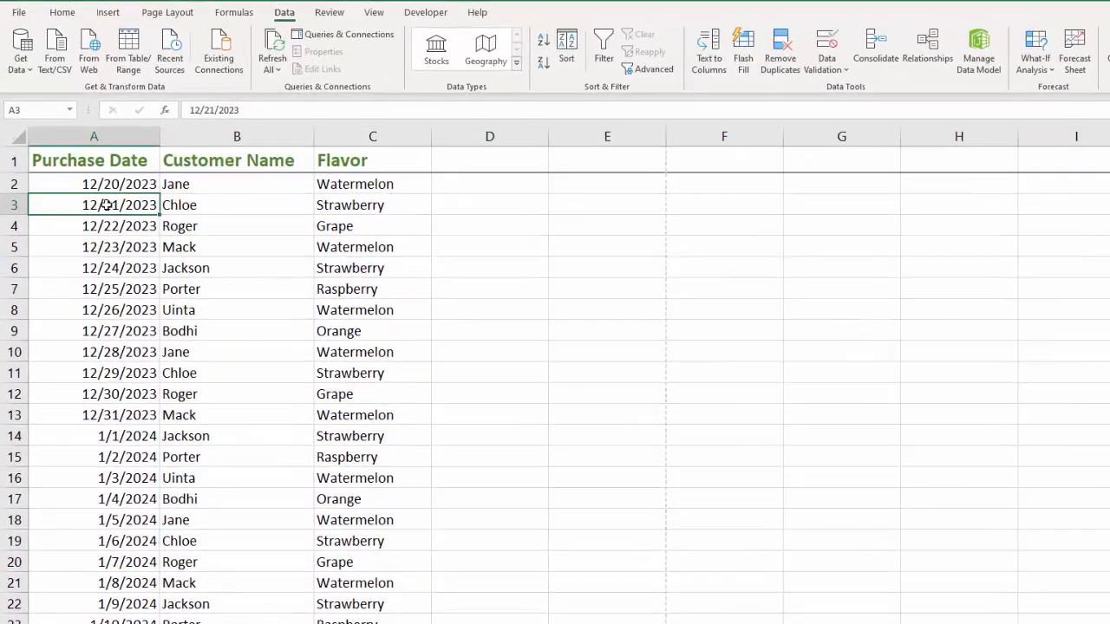
right_click(105, 206)
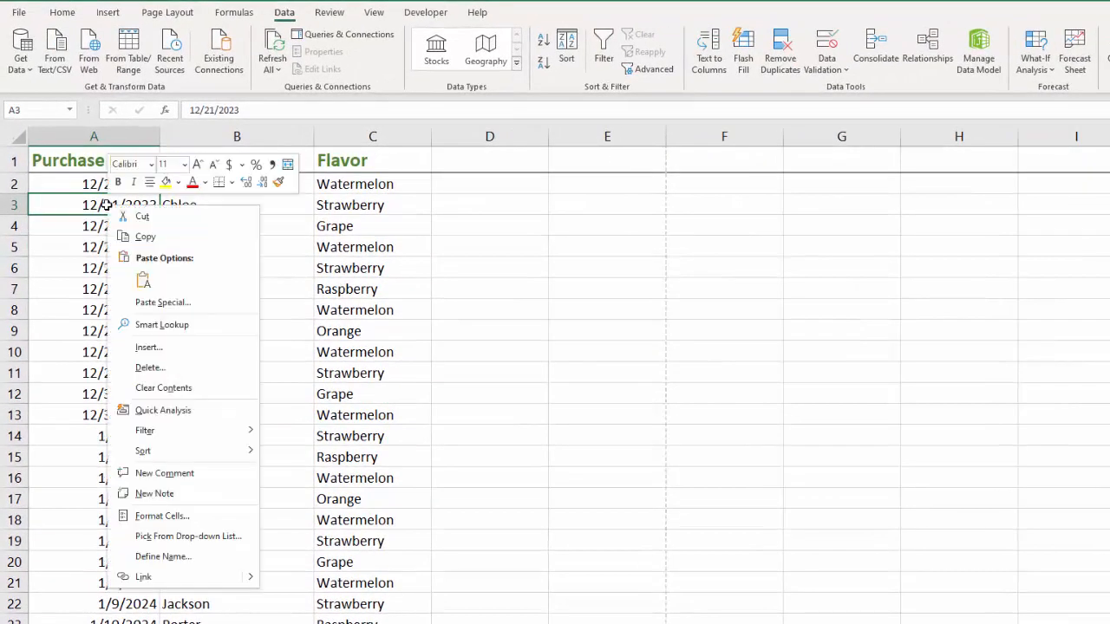
mouse_move(161, 435)
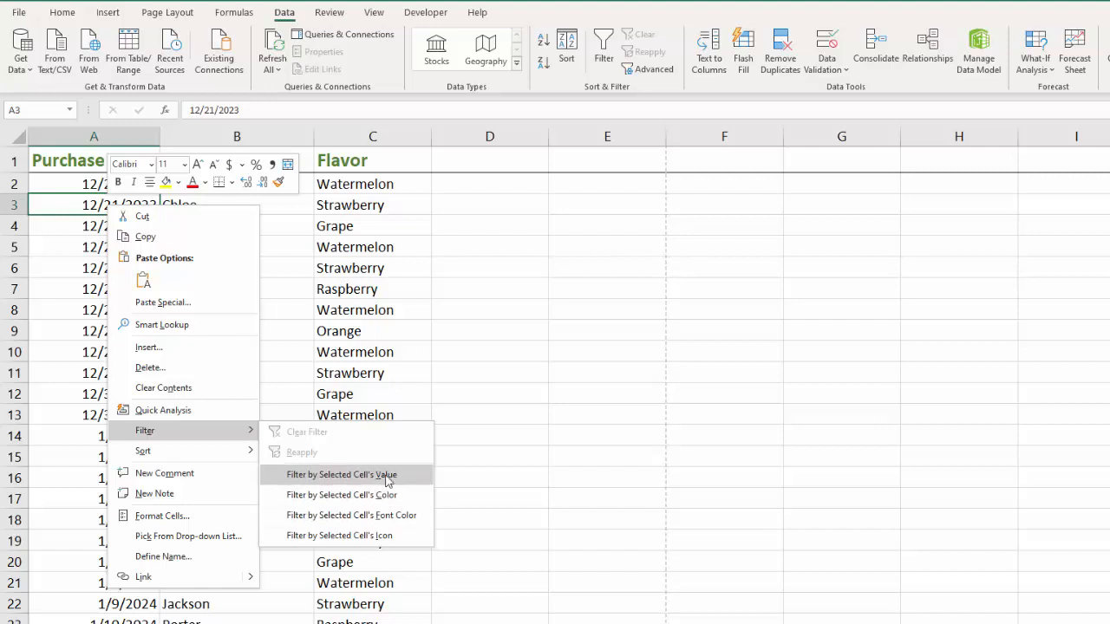
click(387, 482)
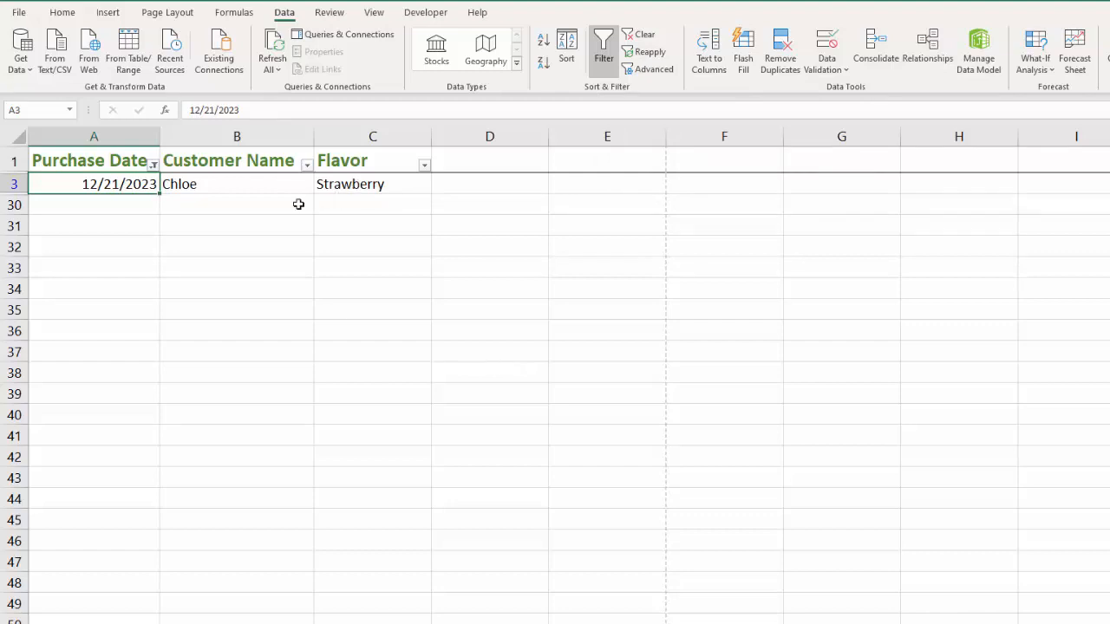
- Reselect all dates in the Purchase Date filter so every row is included
click(153, 164)
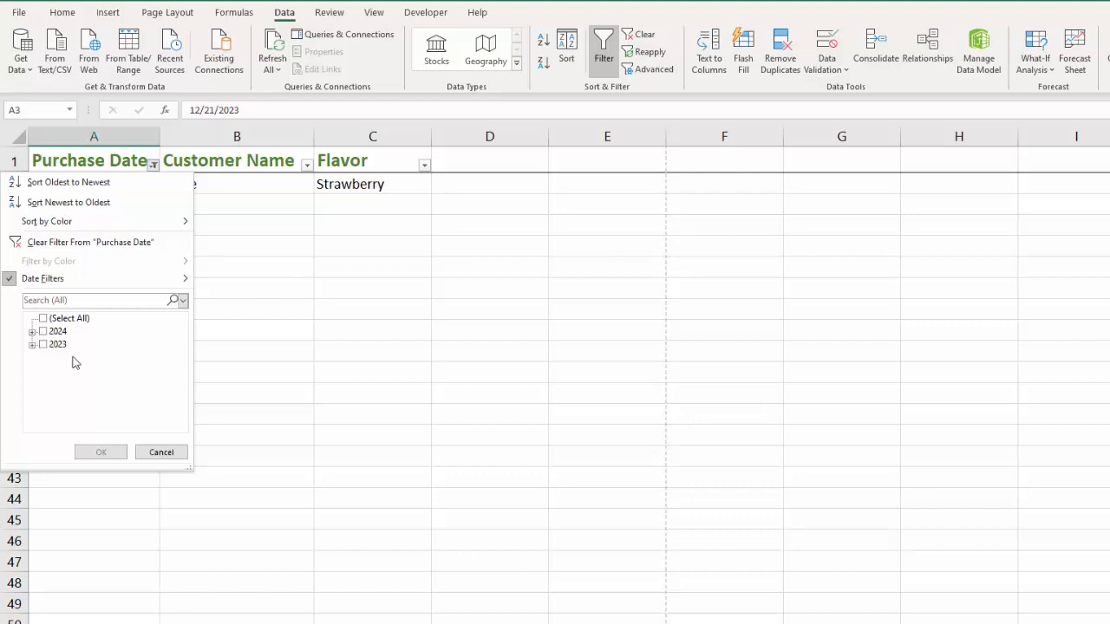
click(43, 318)
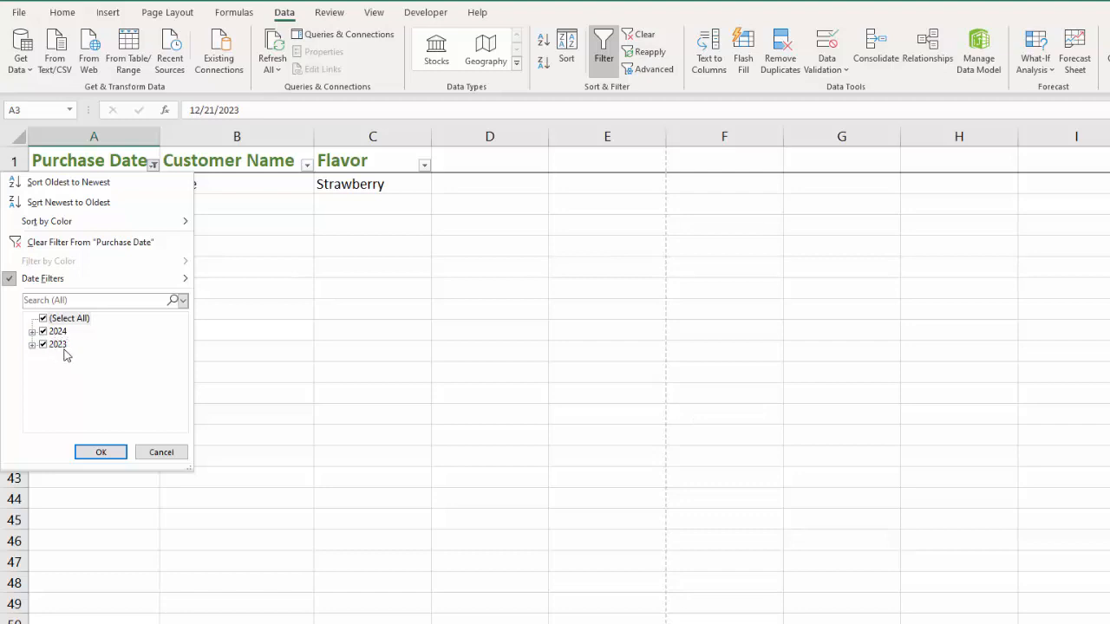
click(104, 455)
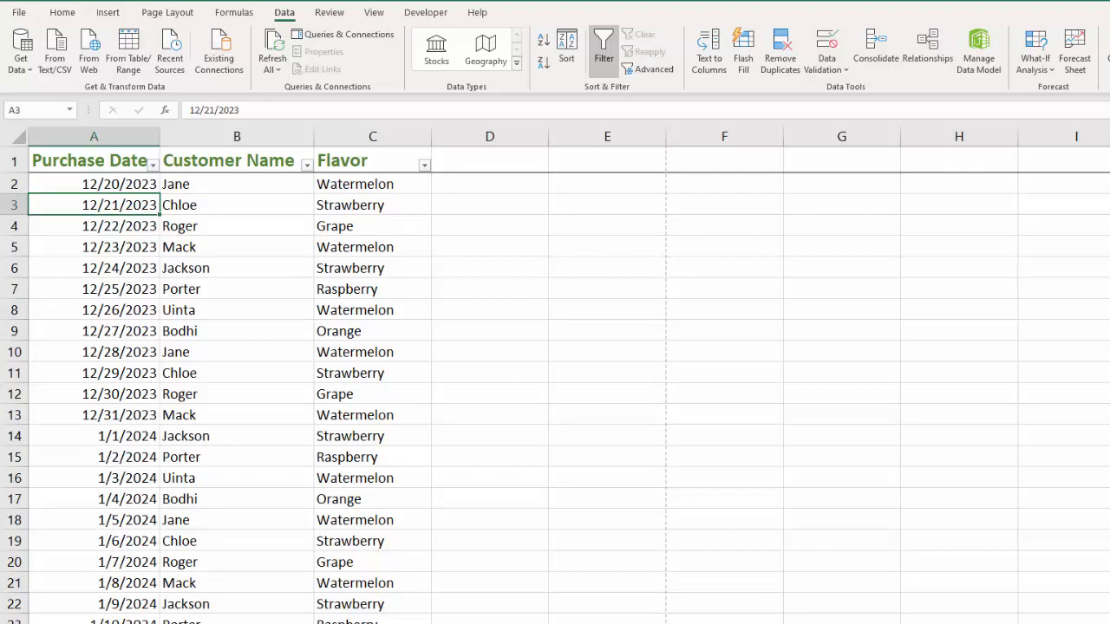
- Filter the Purchase Date column to 2023 only by excluding 2024
click(152, 164)
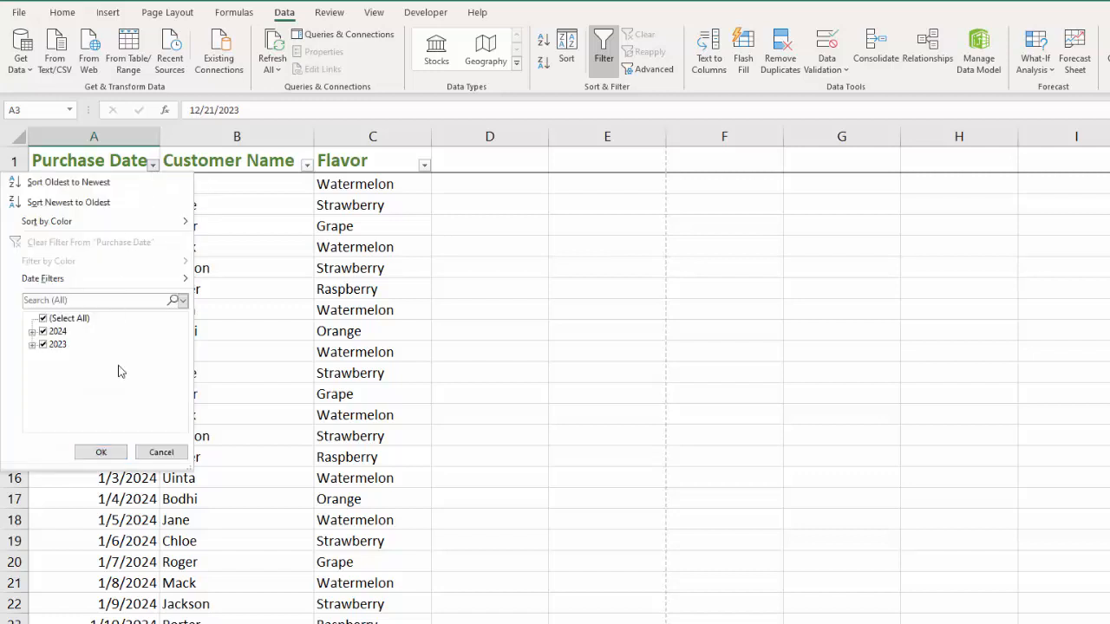
click(44, 332)
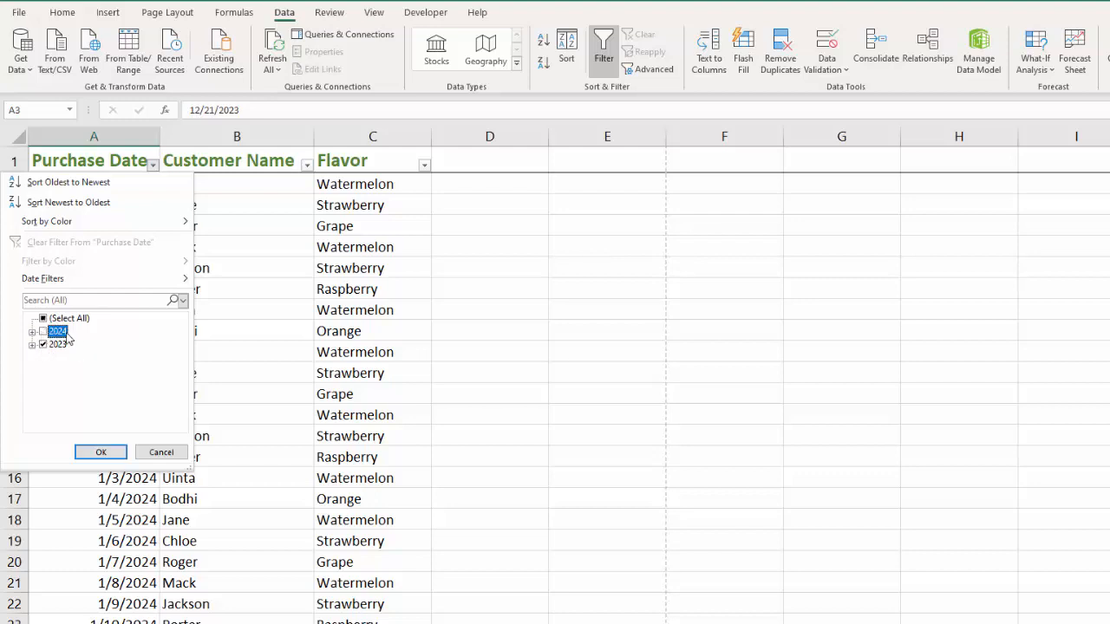
click(101, 453)
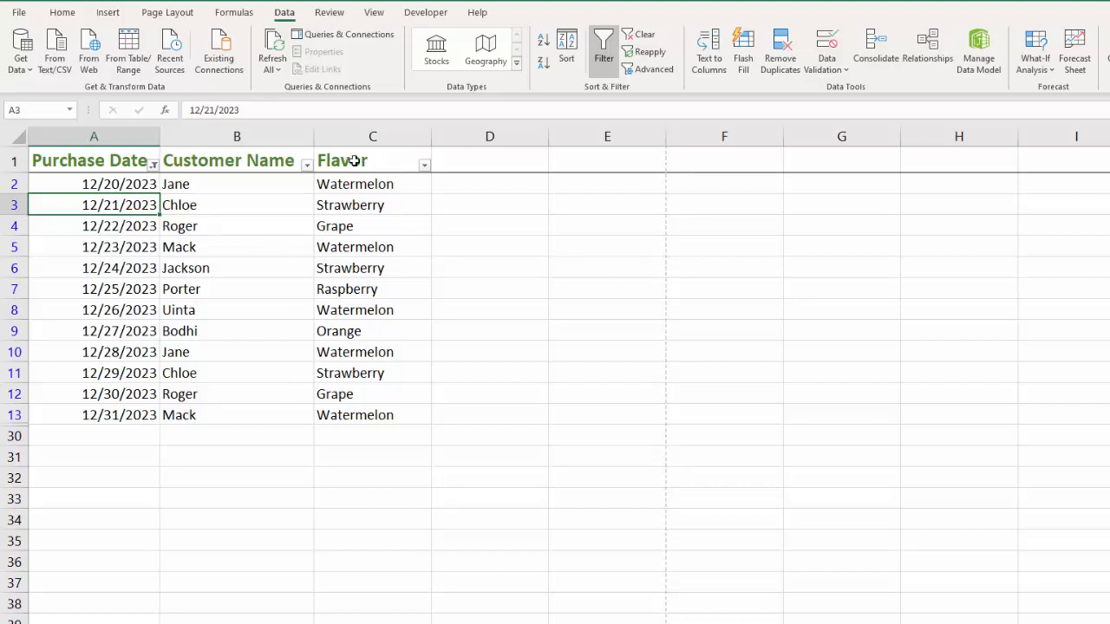
- Narrow the filtered rows to the Watermelon flavor only in the Flavor column
click(424, 165)
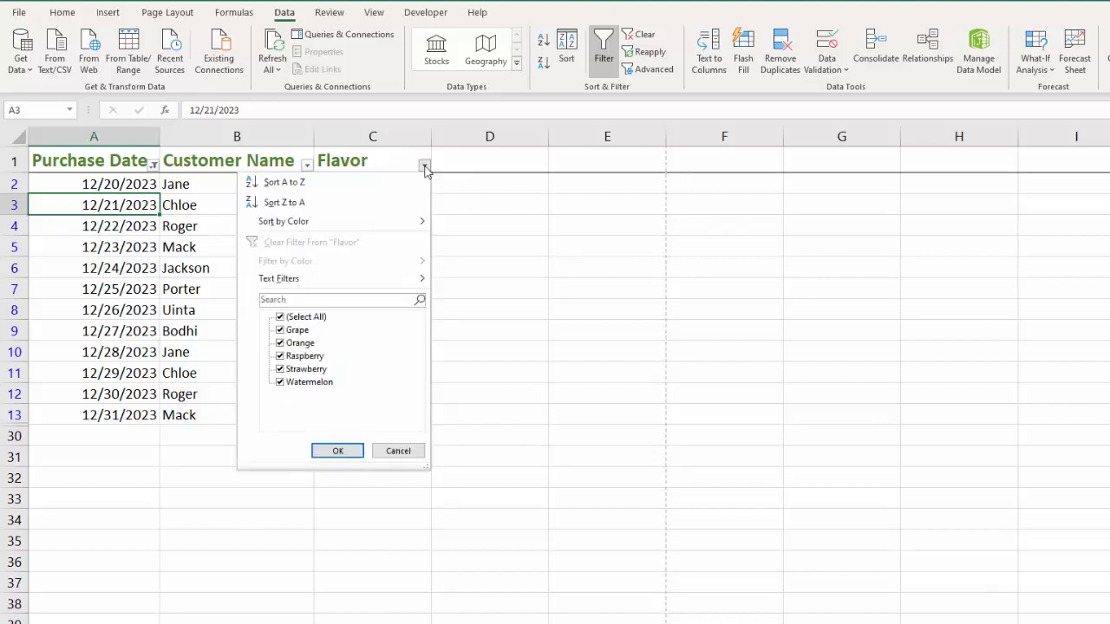
click(280, 317)
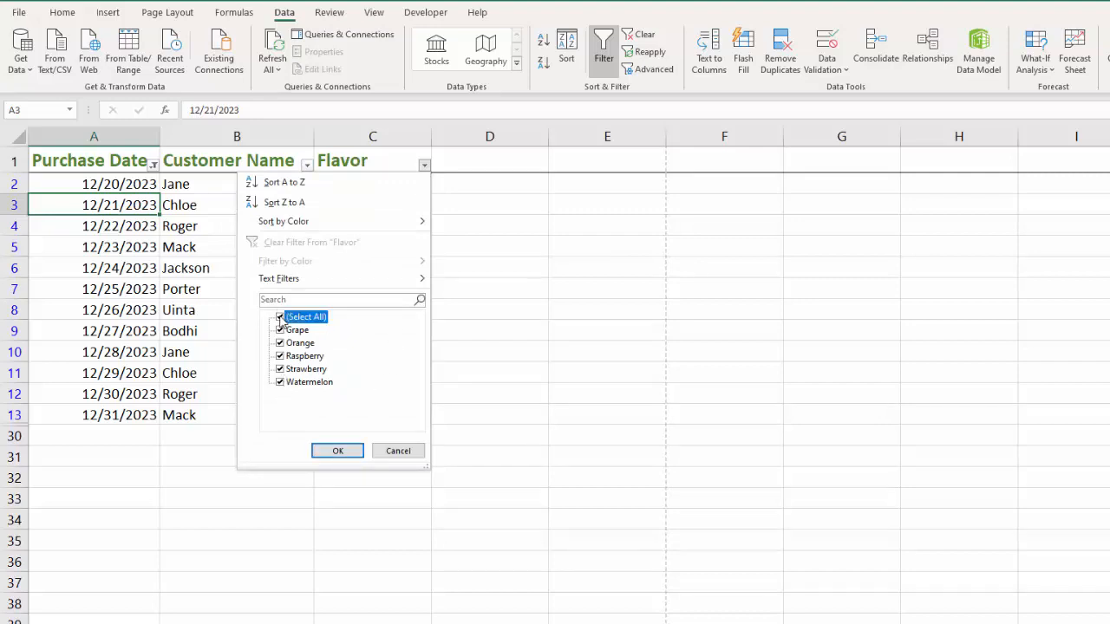
click(280, 383)
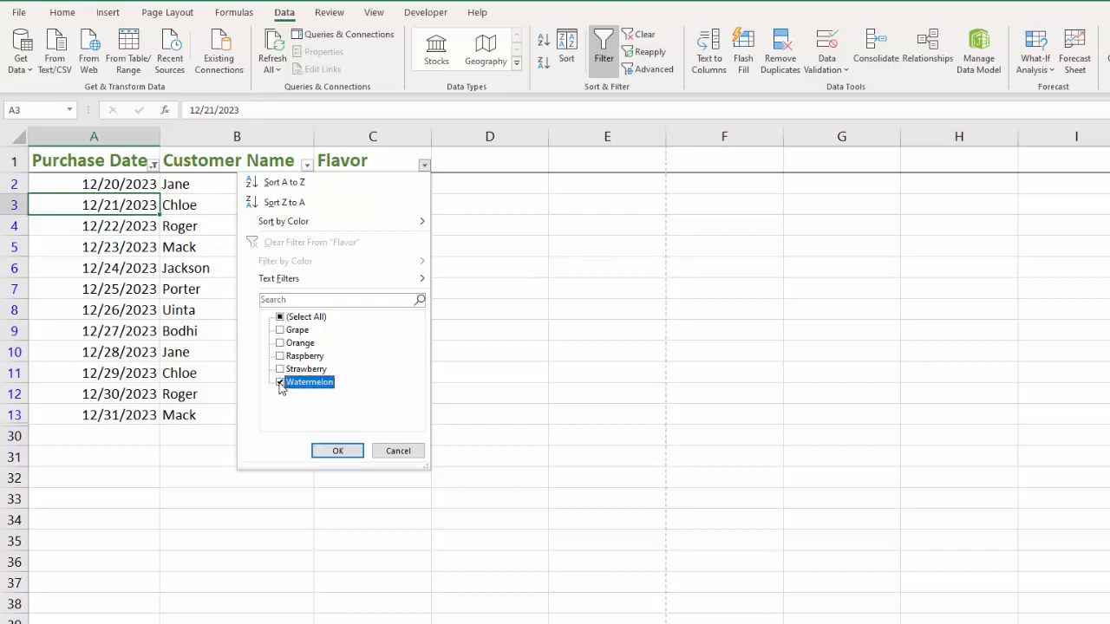
click(343, 452)
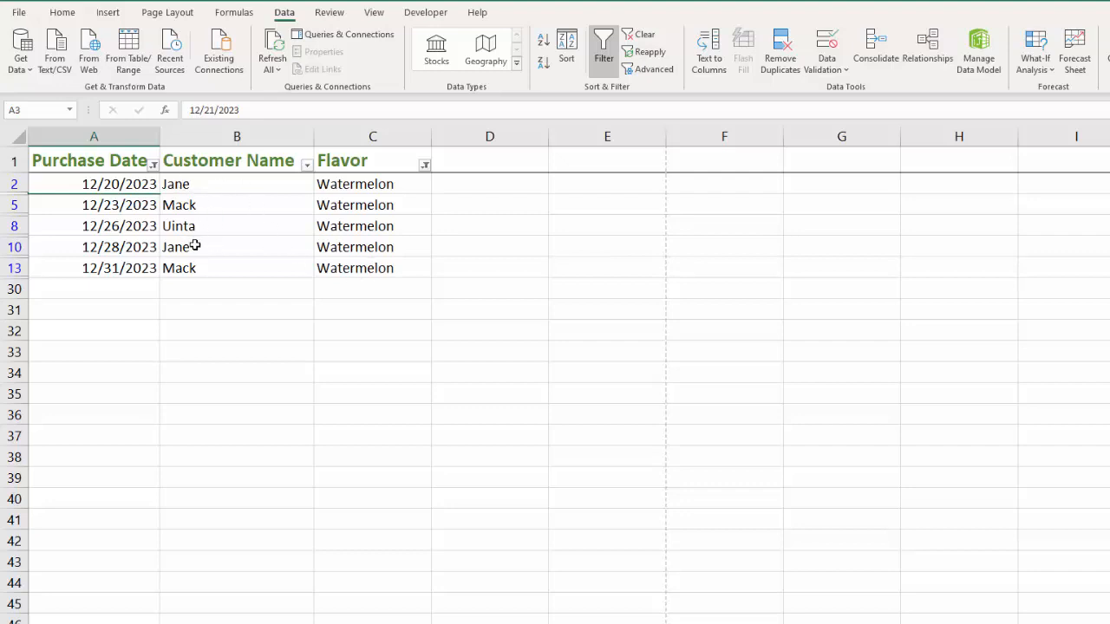
- Filter the Customer Name column to only the first customer offered in its filter list
click(307, 164)
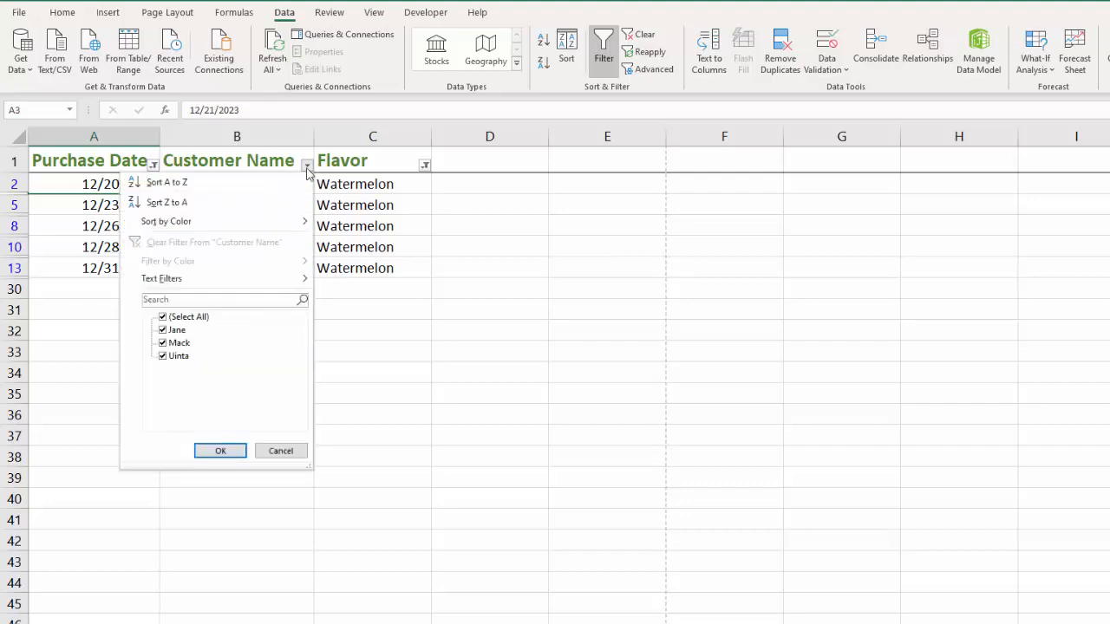
click(163, 318)
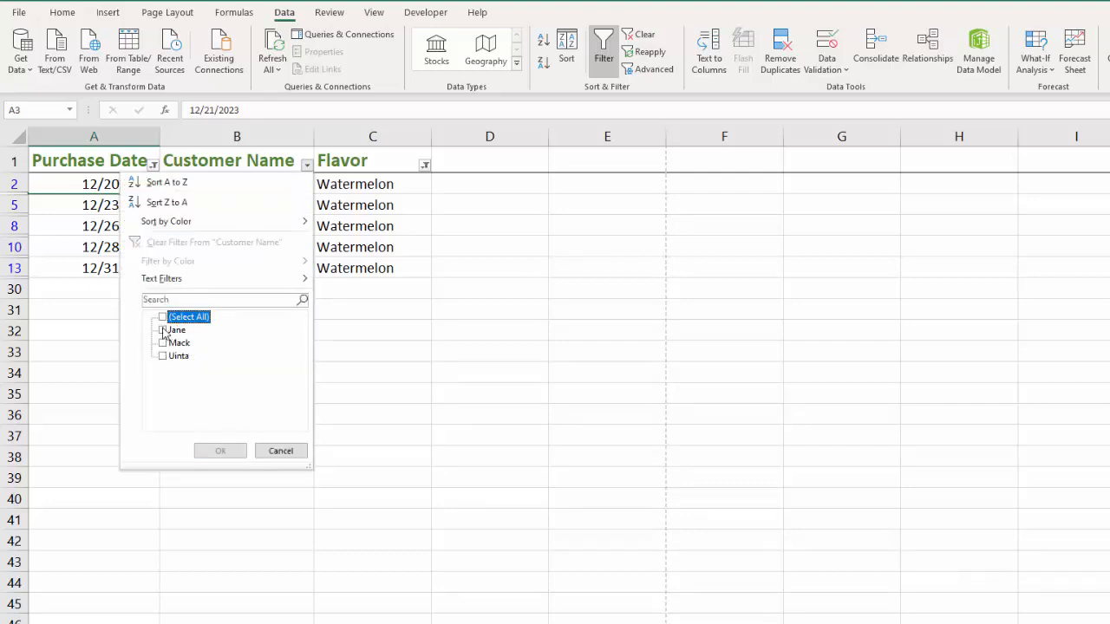
click(165, 331)
click(224, 452)
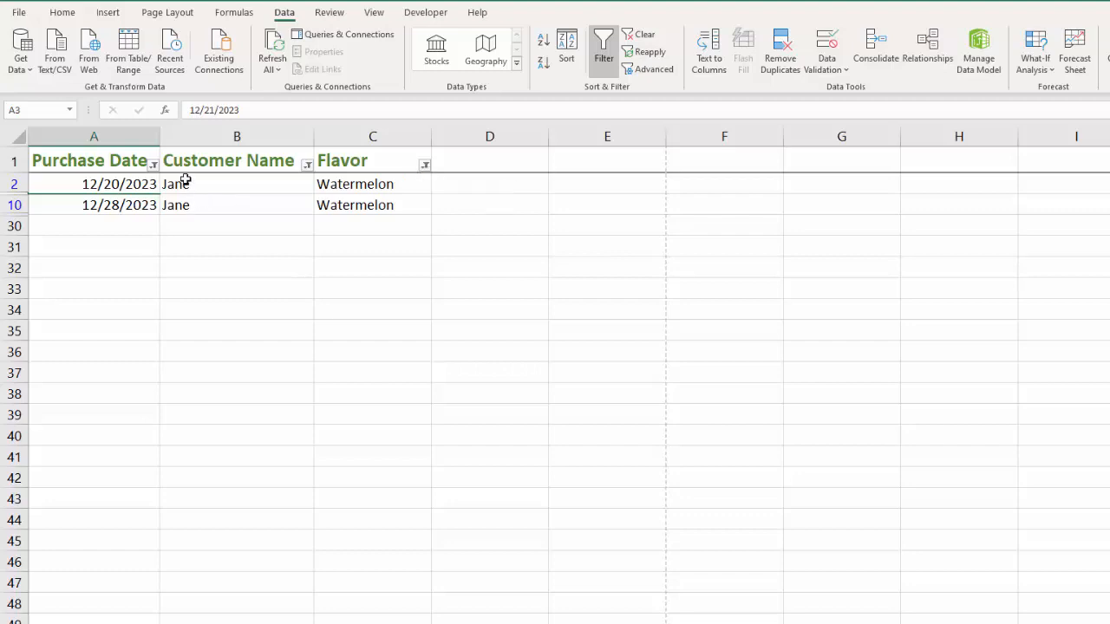
- Clear the filters from the Flavor and Purchase Date columns, keeping the Customer Name filter
click(424, 165)
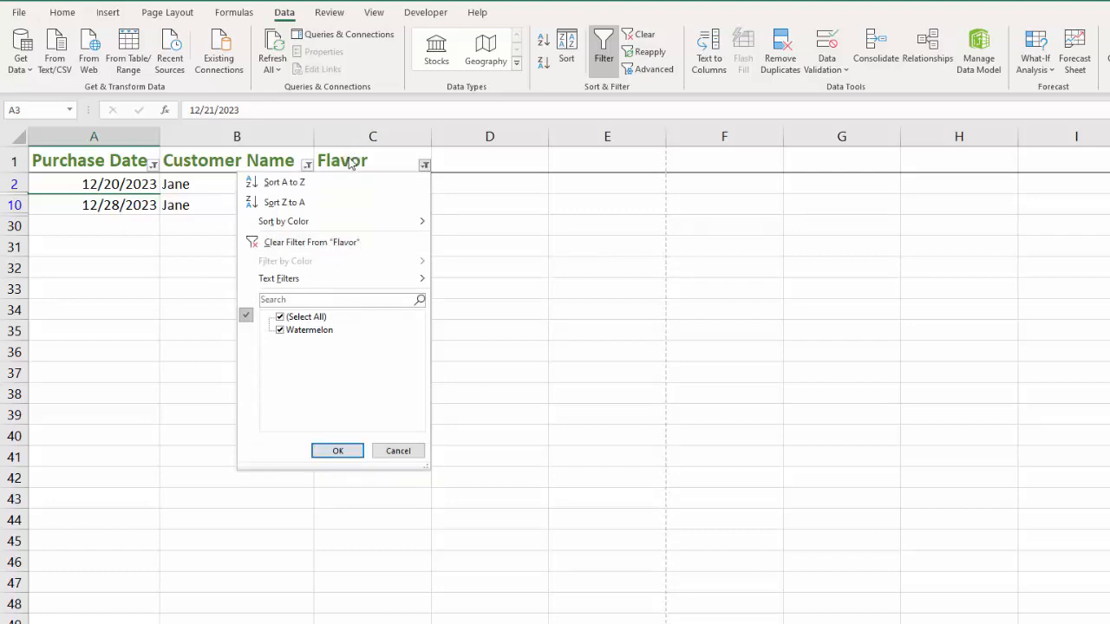
click(310, 243)
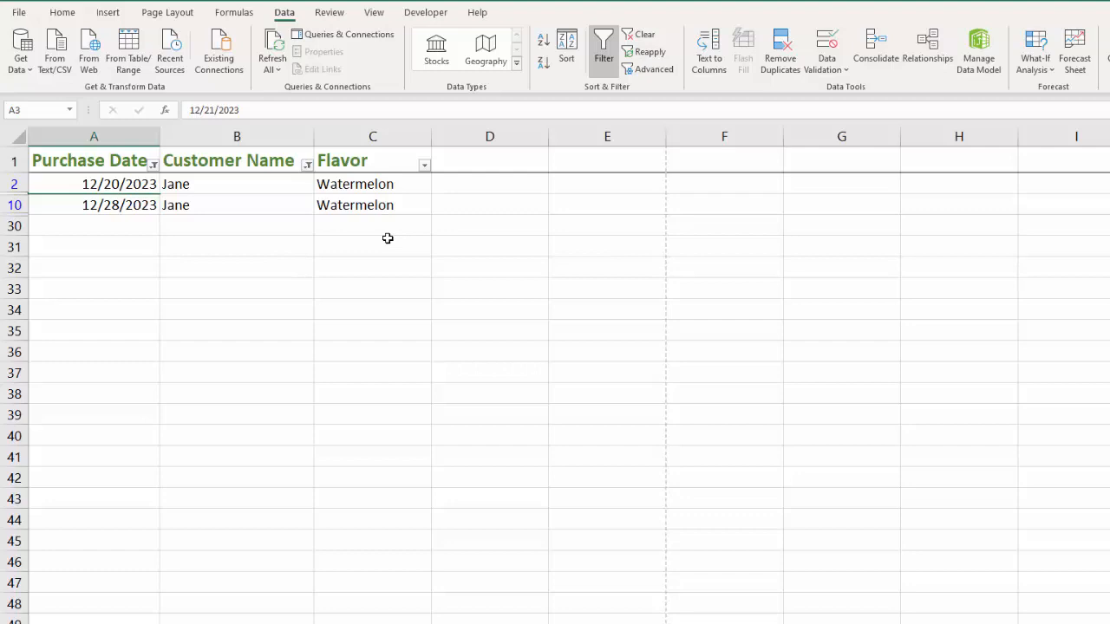
click(153, 167)
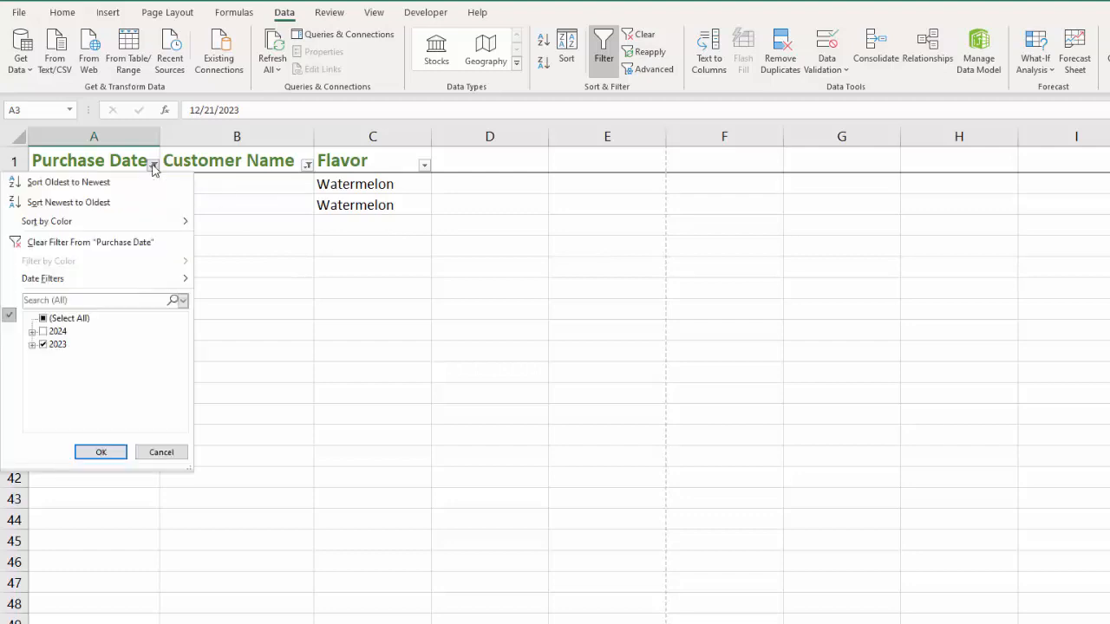
click(102, 243)
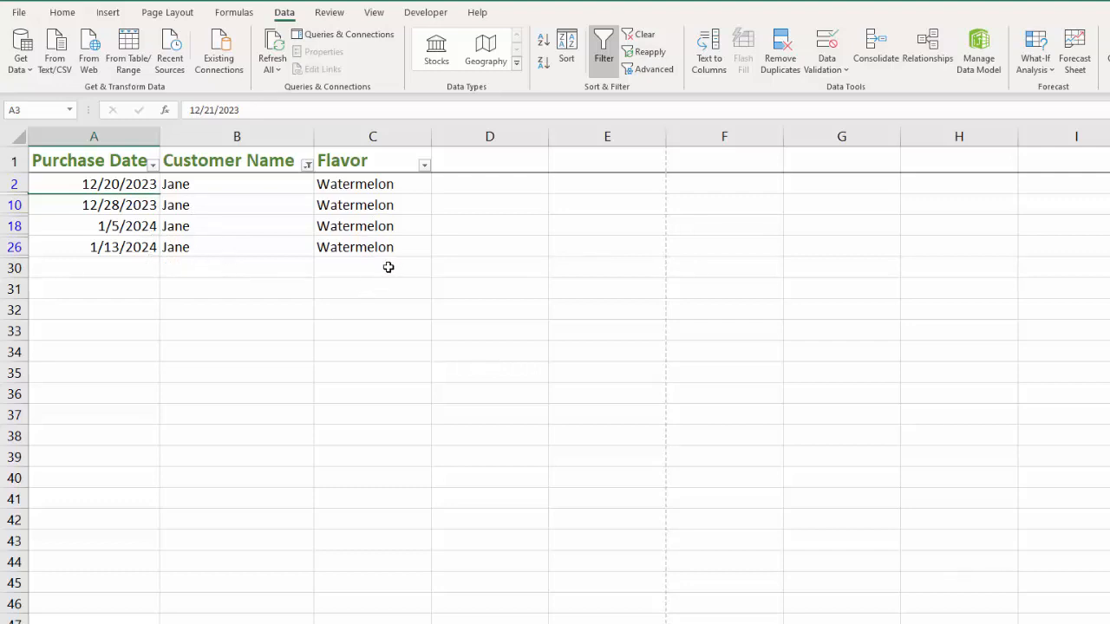
- Turn off filtering for the whole sheet to remove the remaining Customer Name filter
click(572, 348)
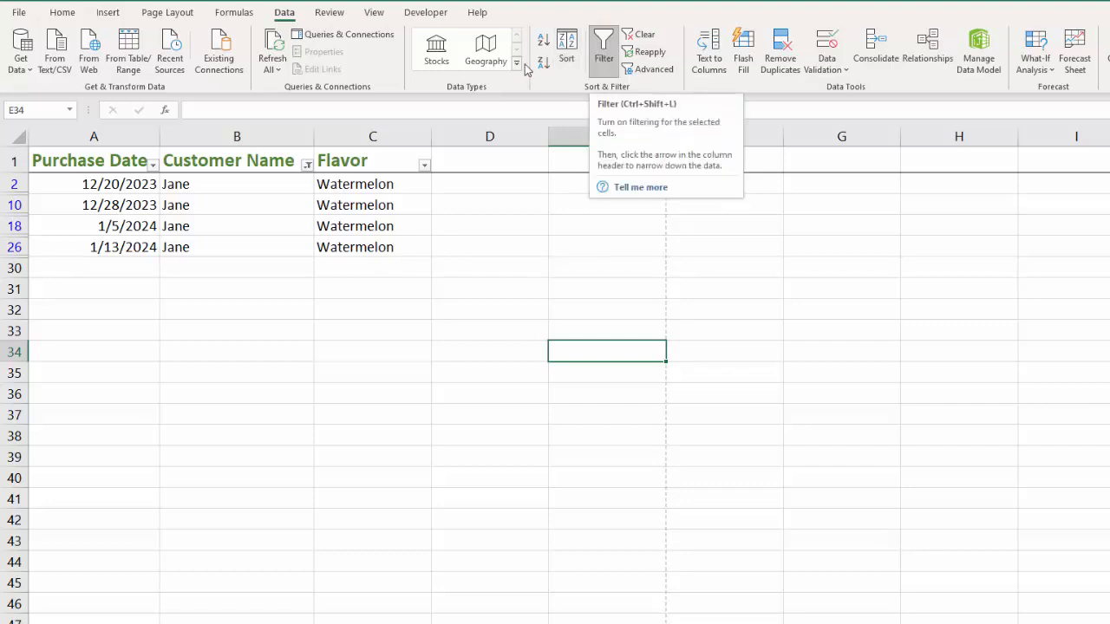
click(603, 47)
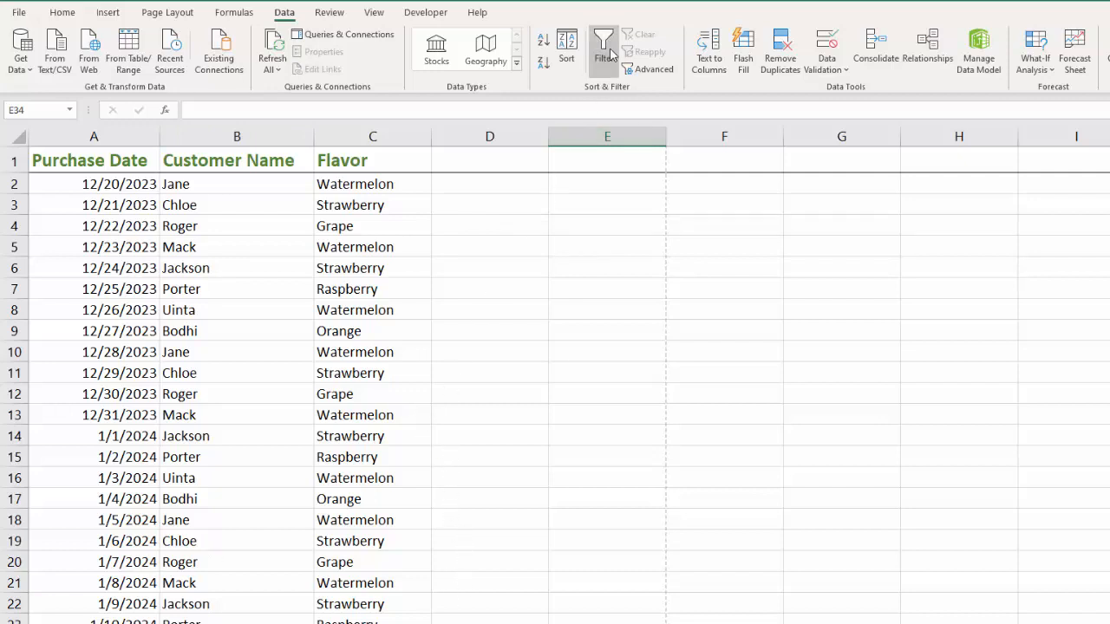
- Try to turn filtering on from an empty cell, and enable it with a cell inside the data selected
click(604, 48)
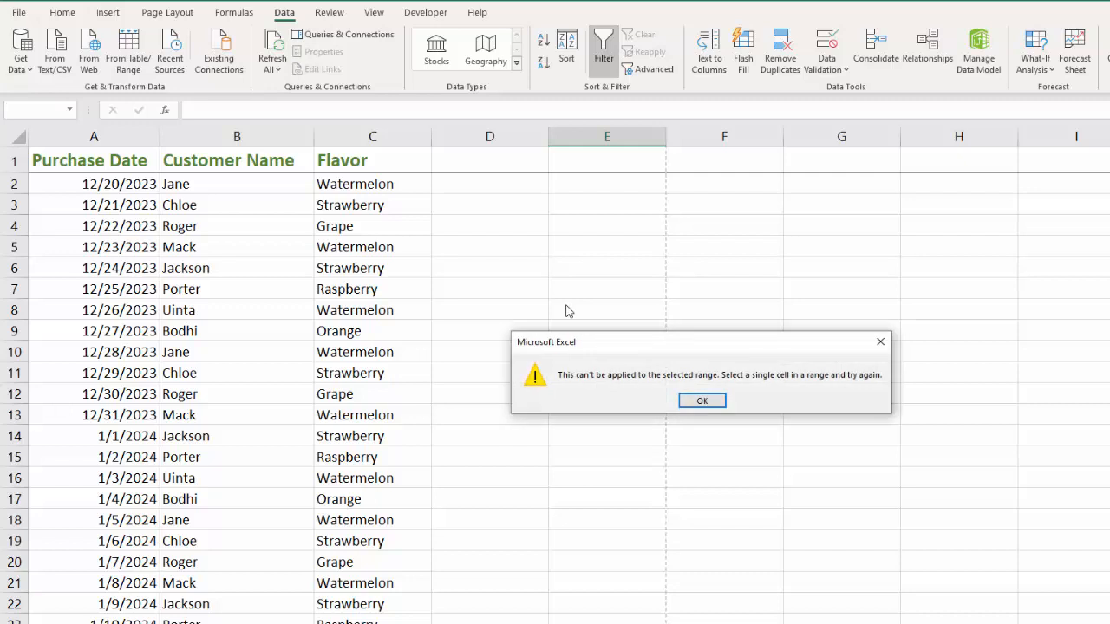
click(702, 402)
click(189, 312)
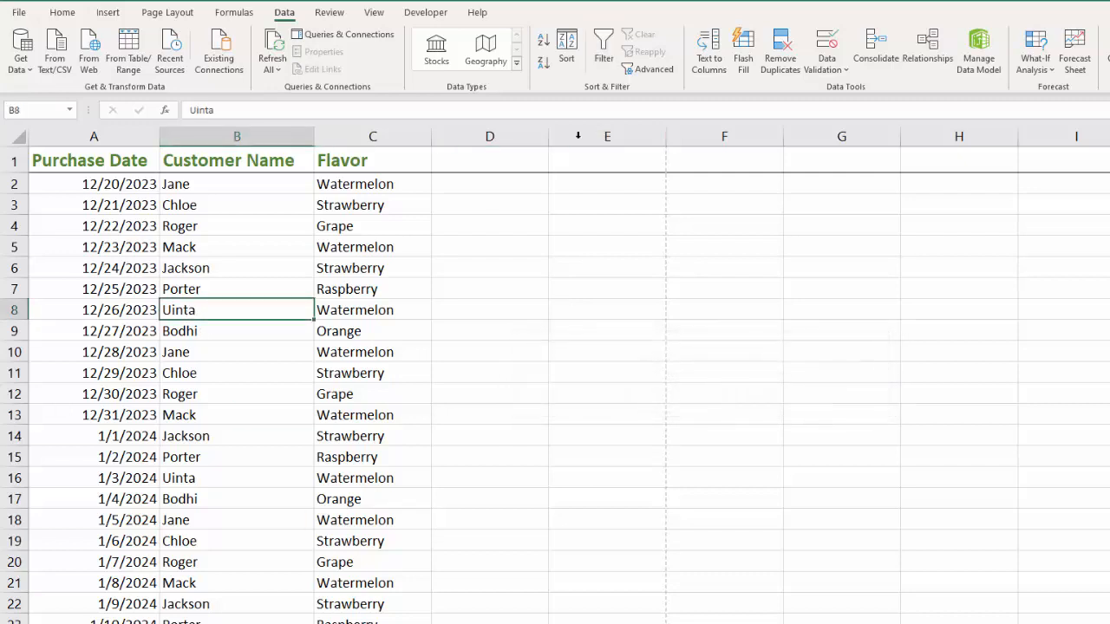
click(604, 48)
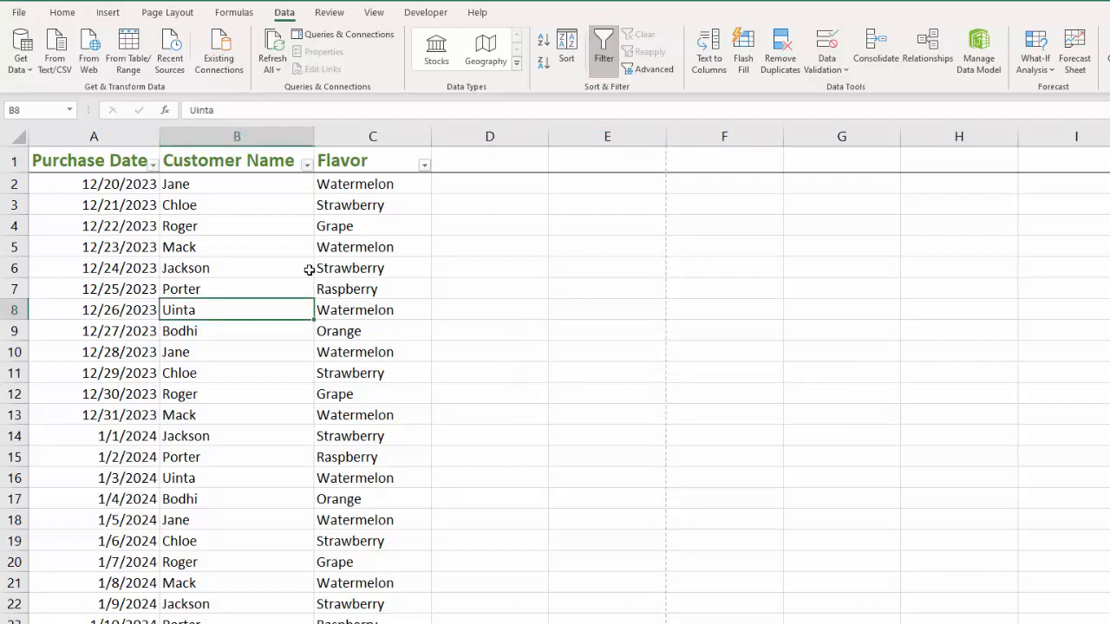
click(627, 378)
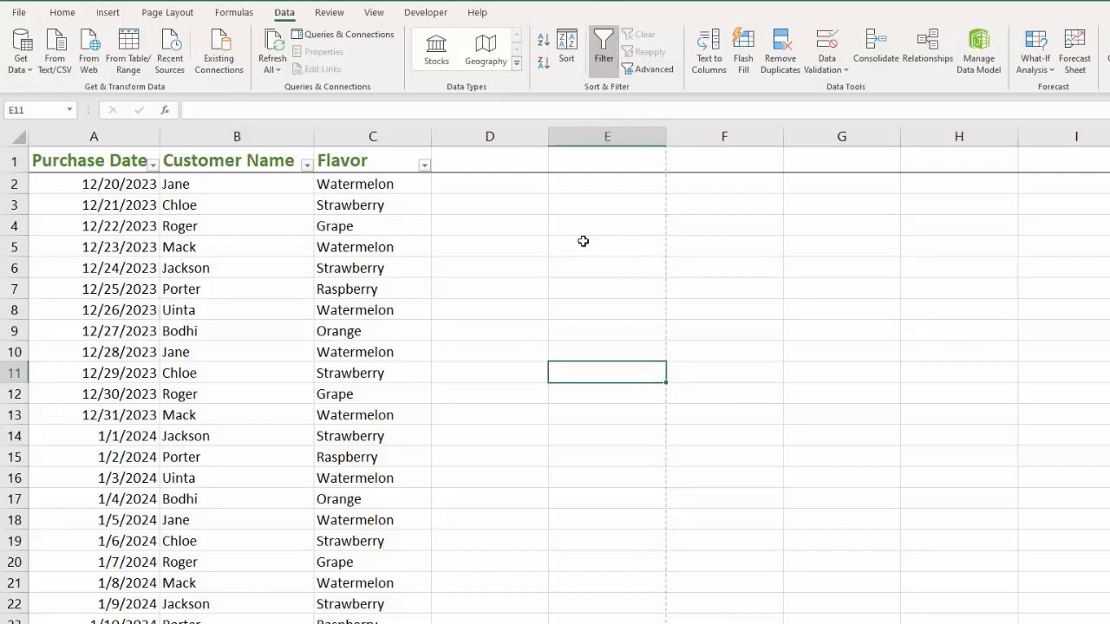
click(254, 331)
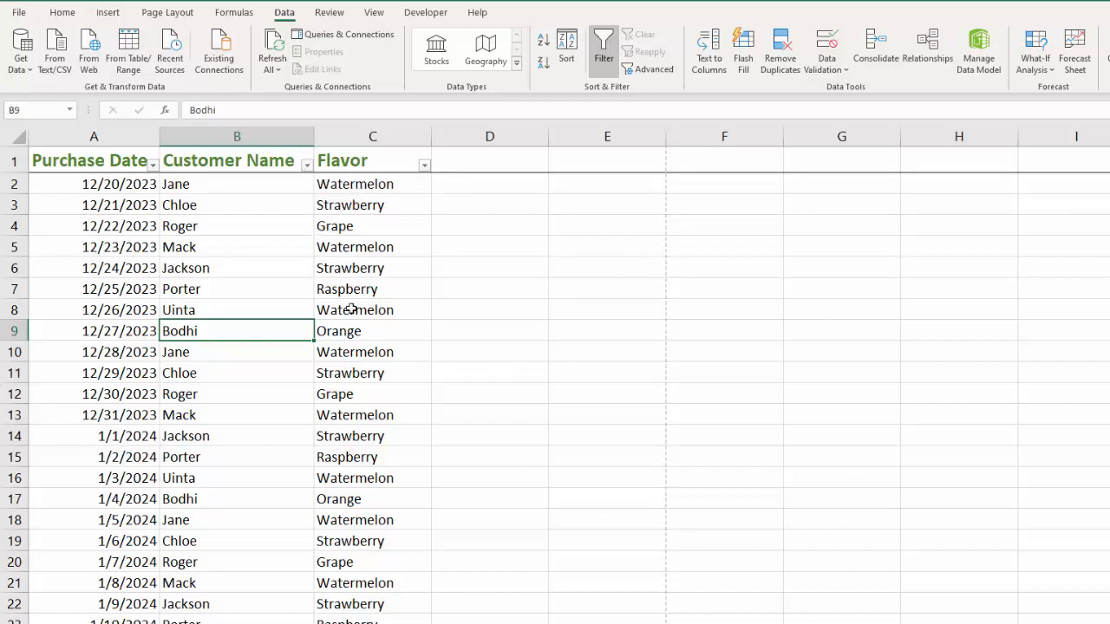
- Filter the Flavor column to all entries matching the search term "melon"
click(423, 166)
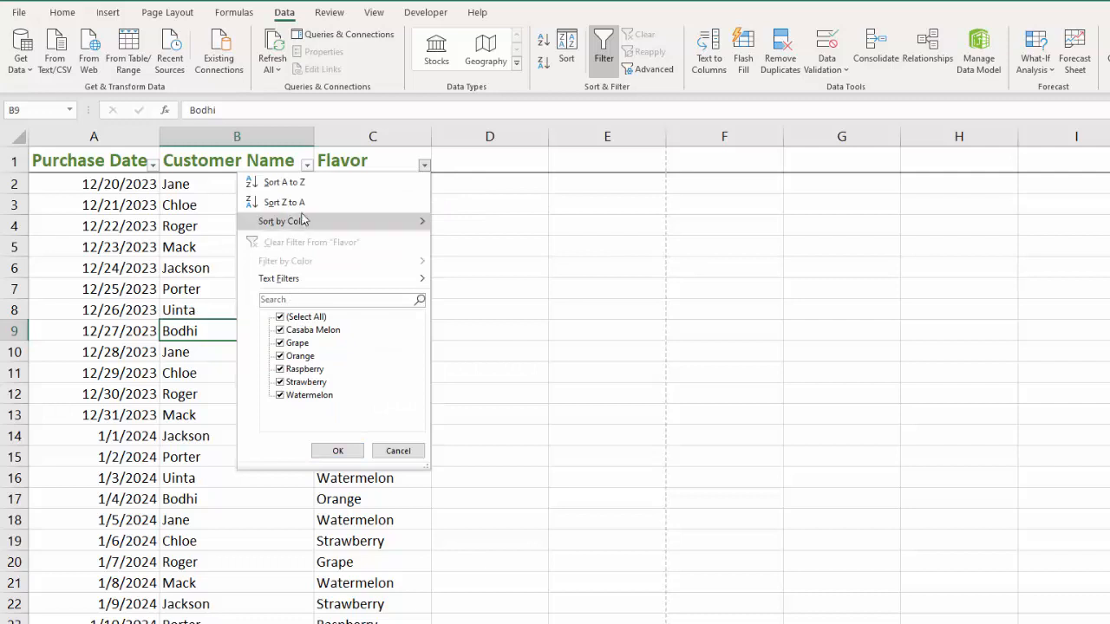
click(306, 300)
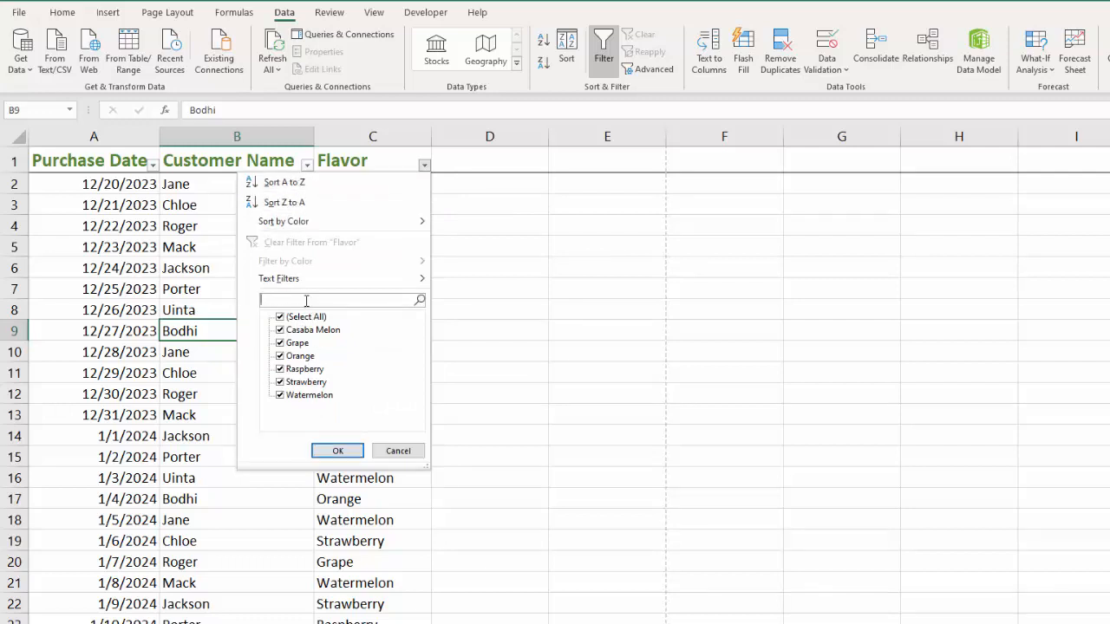
text(melon)
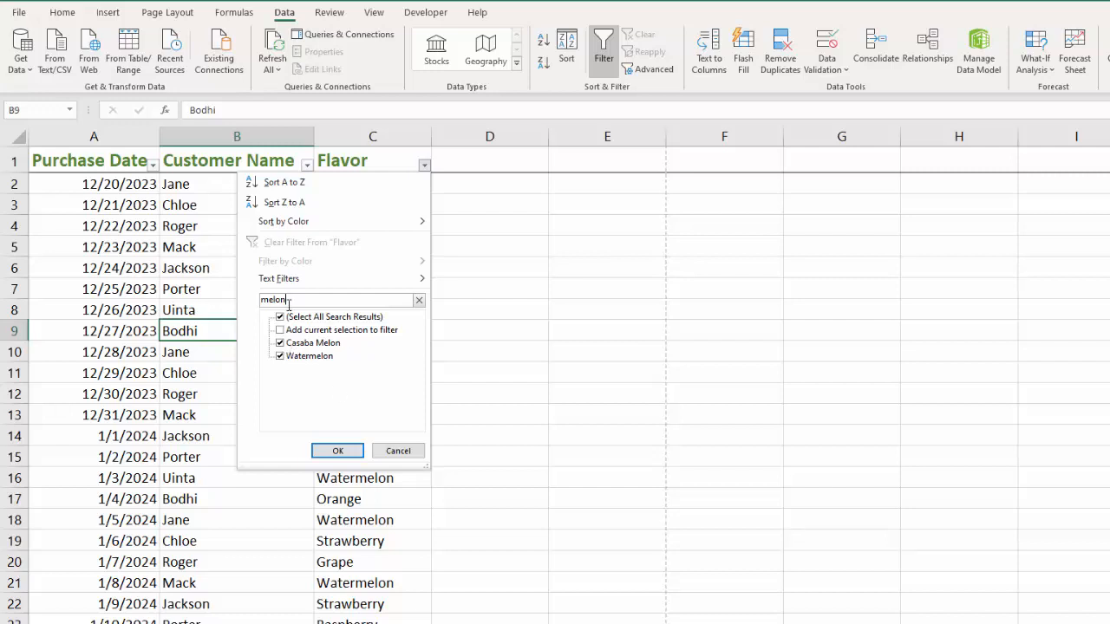
click(338, 452)
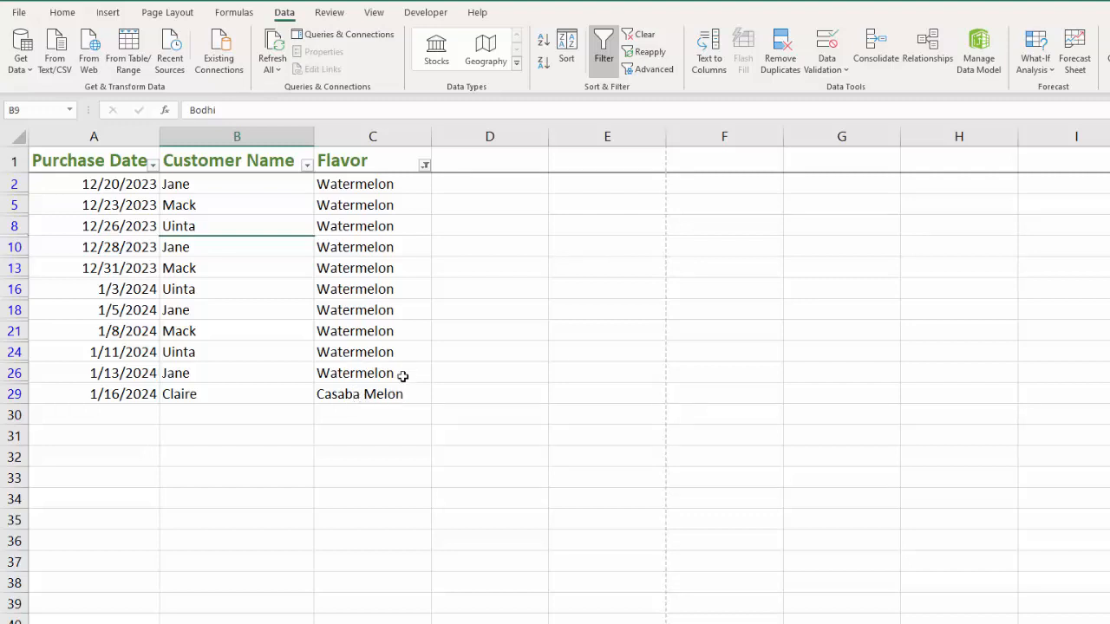
- Filter the Flavor column by the search term "grape" instead, and turn off filtering for the sheet
click(425, 167)
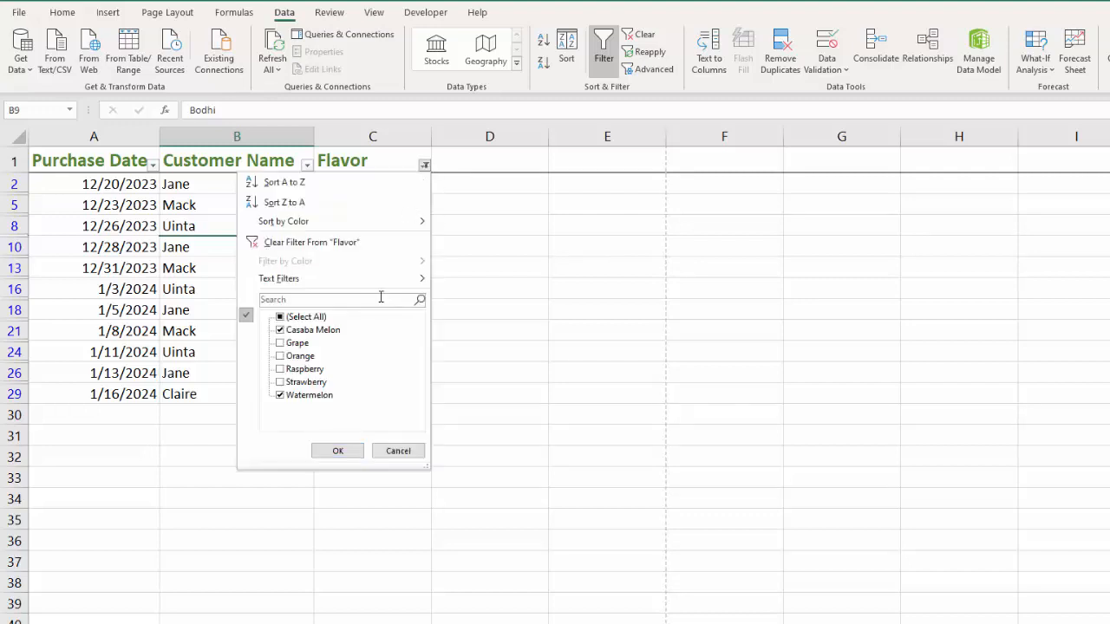
click(301, 300)
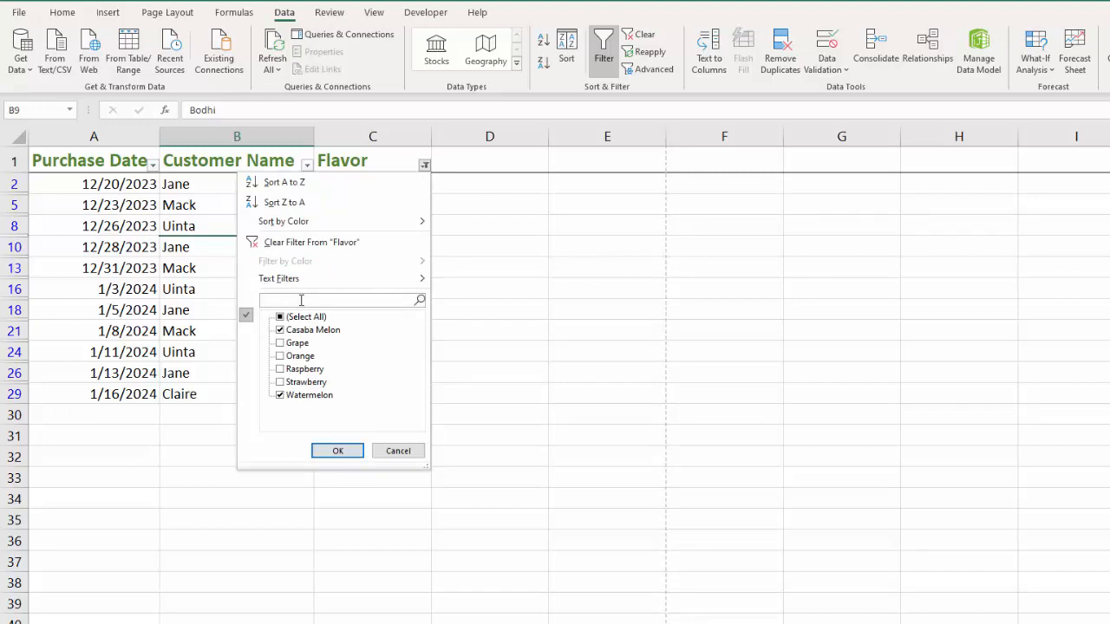
text(grape)
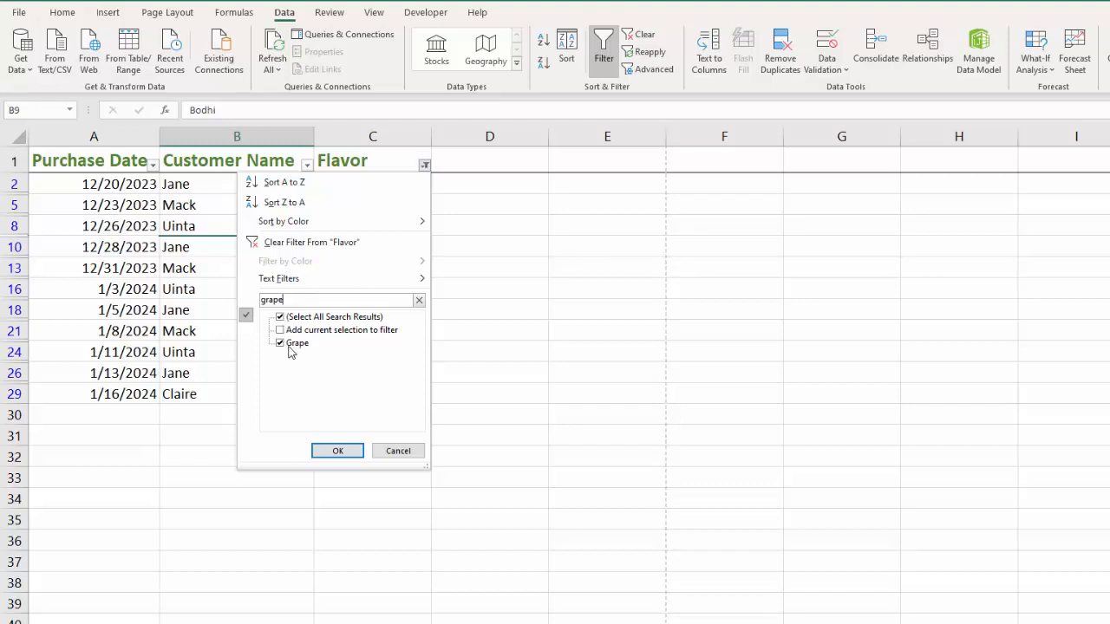
click(339, 450)
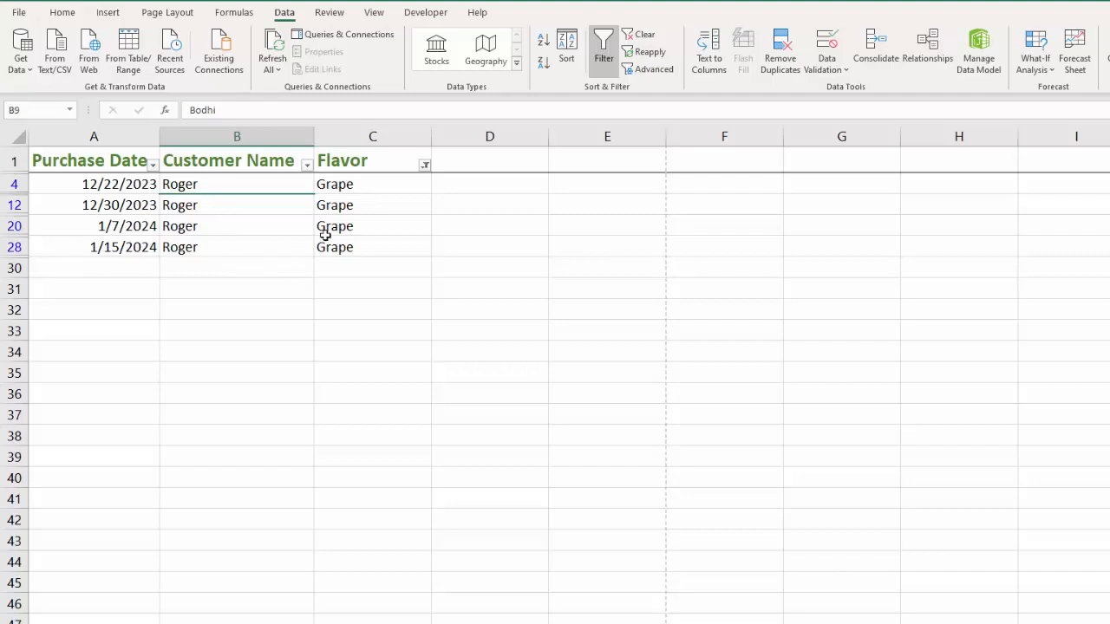
click(604, 53)
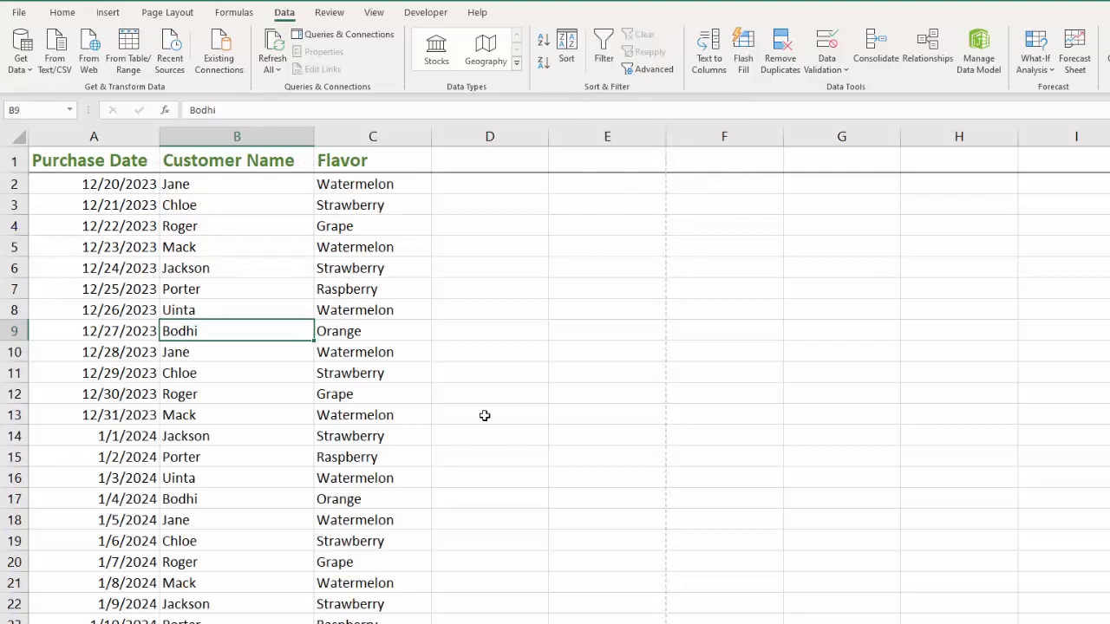